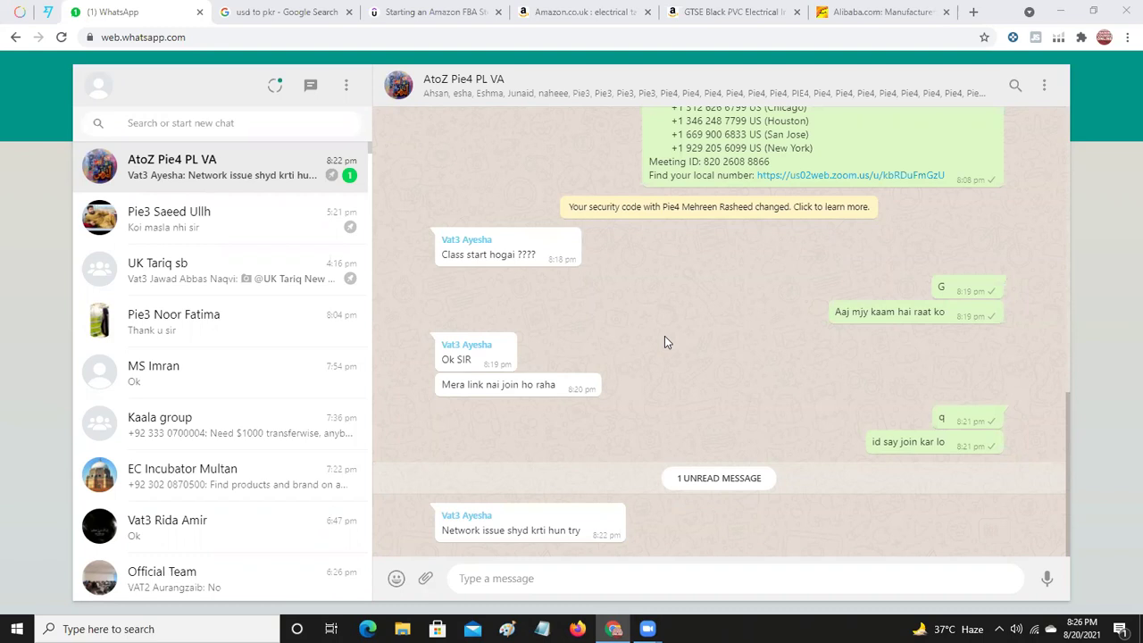
Minimize the browser window and open This PC from the desktop.
click(1067, 11)
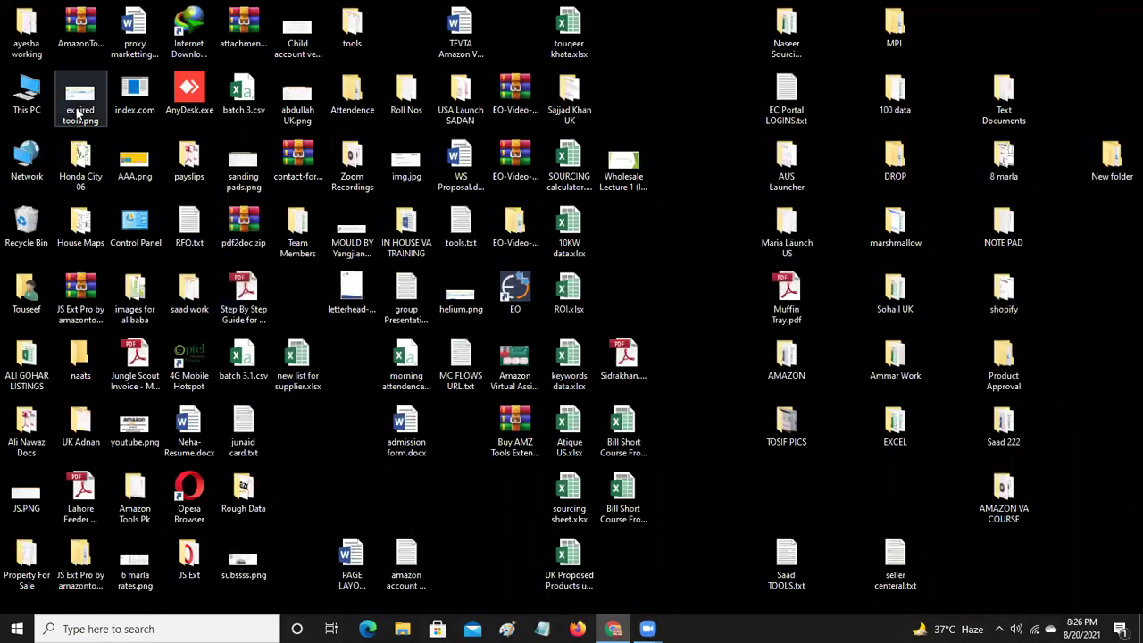
click(27, 97)
key(Return)
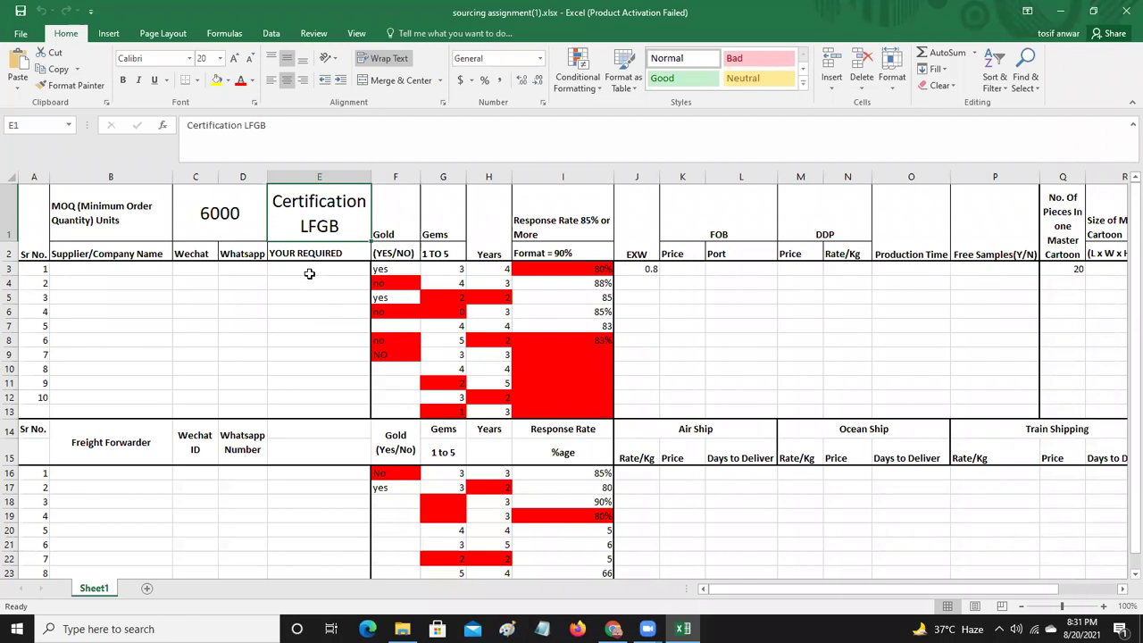
Go through the first supplier's company name, Wechat, Whatsapp and certification cells in the sourcing sheet.
click(106, 270)
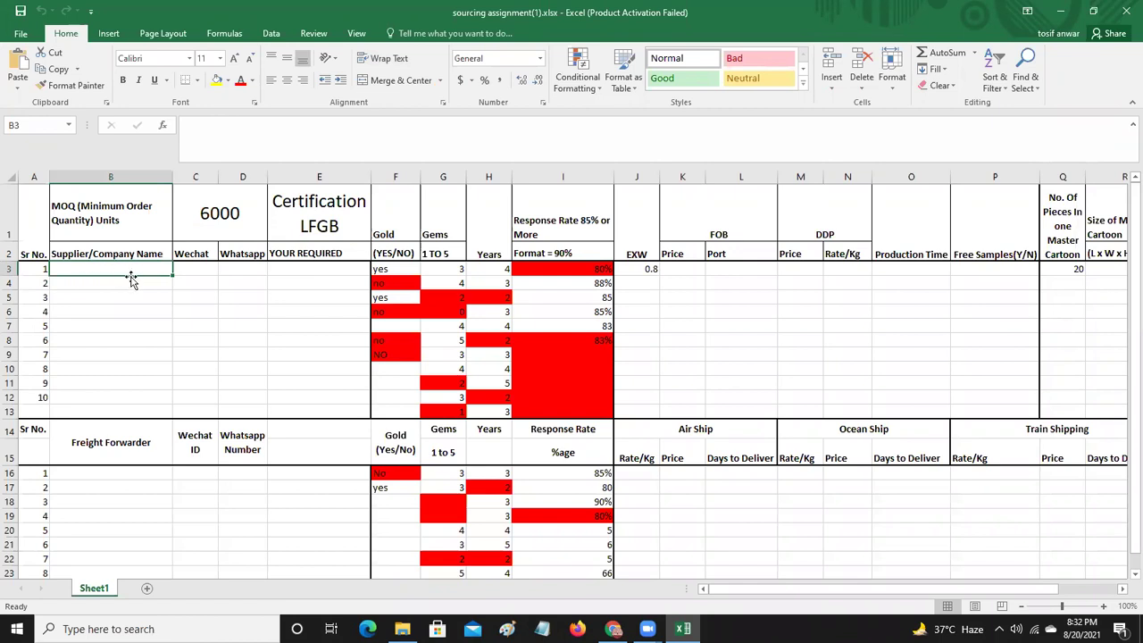
click(201, 270)
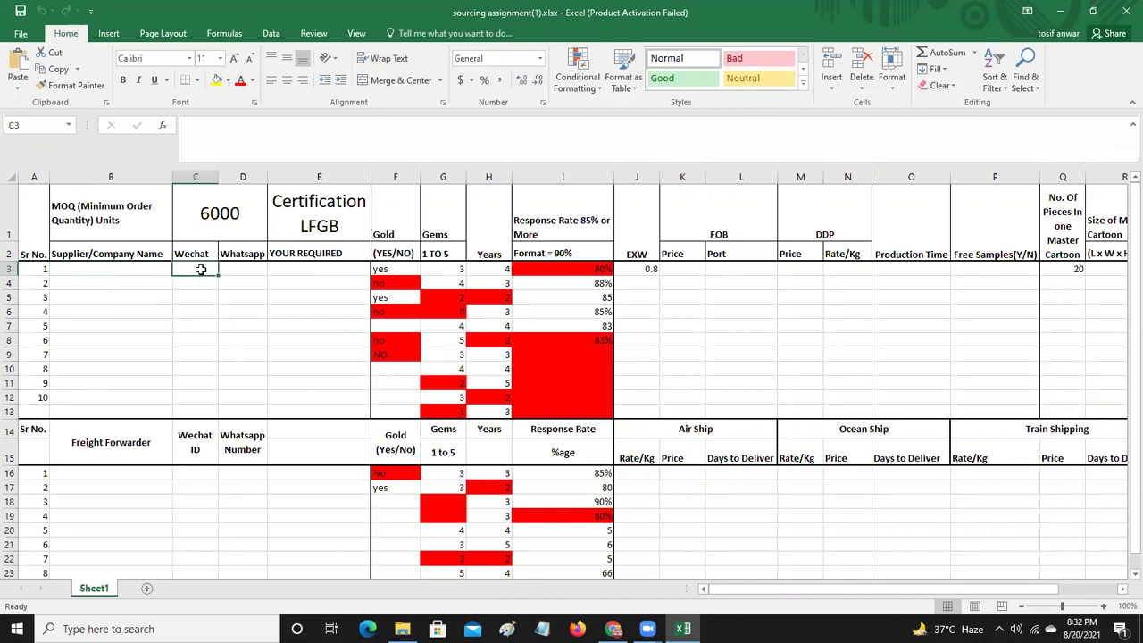
click(245, 271)
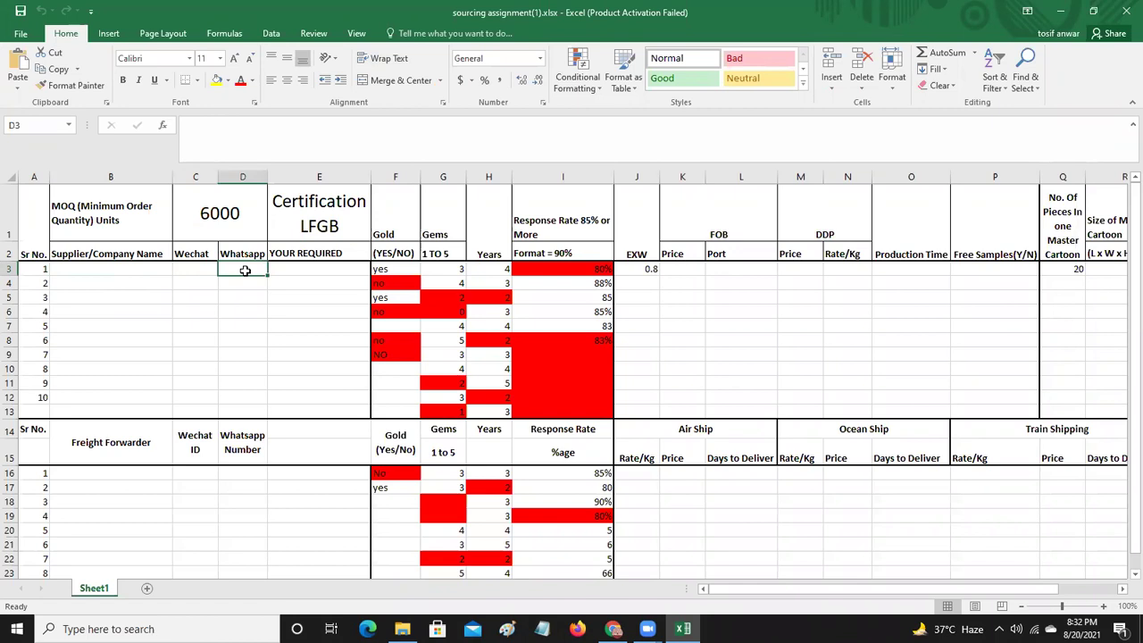
click(311, 268)
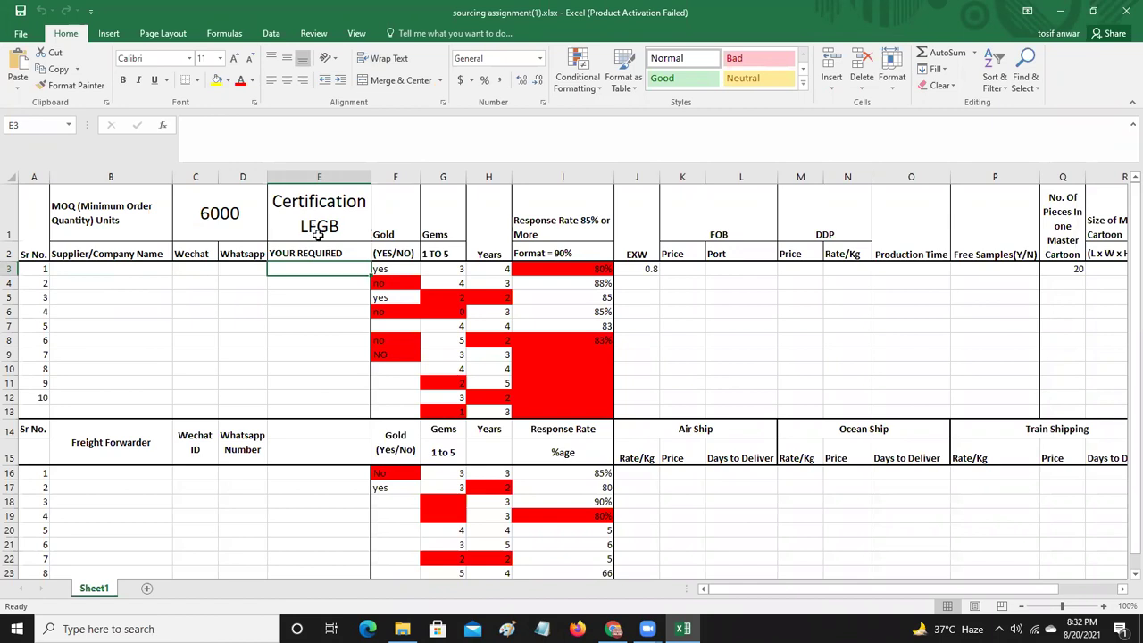
click(310, 255)
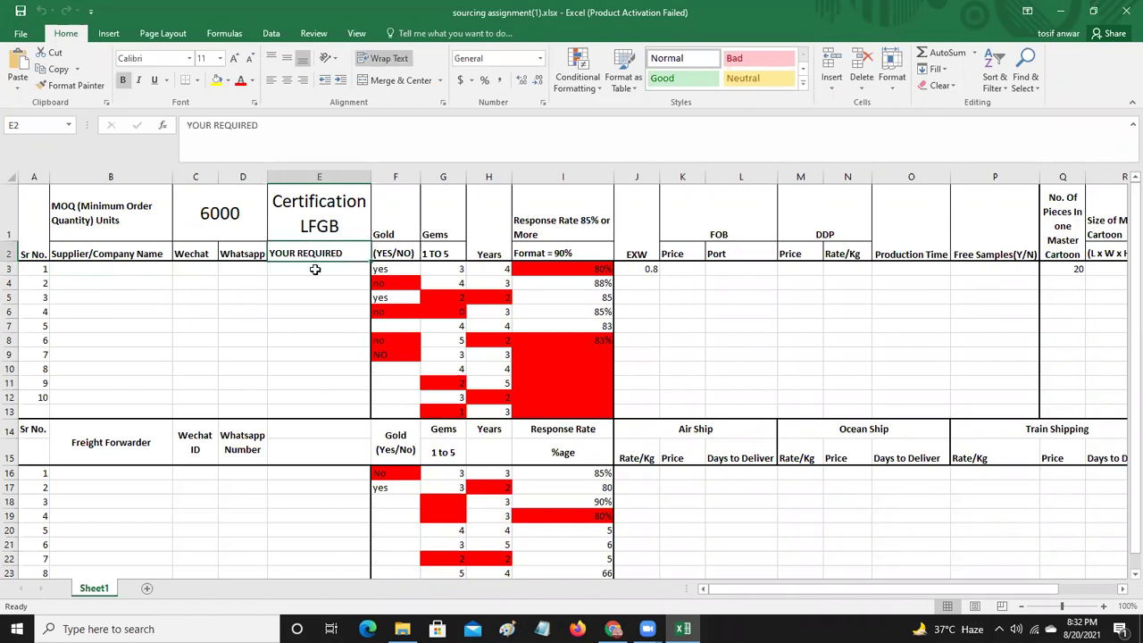
click(315, 269)
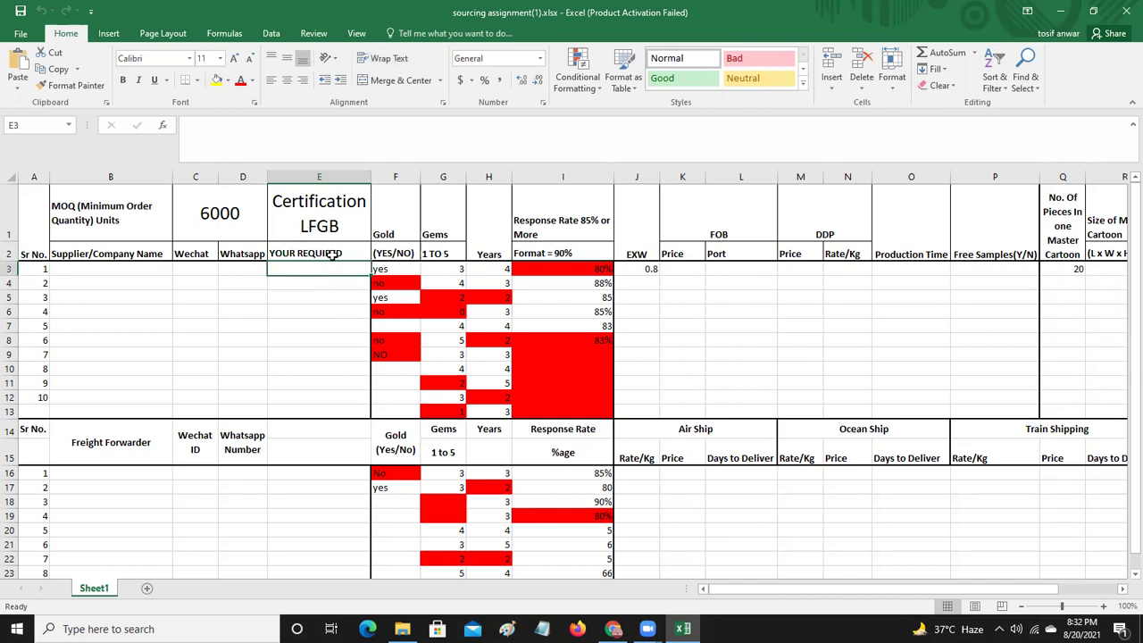
Replace the subheading under Certification LFGB in cell E2 with "They Offer".
click(332, 254)
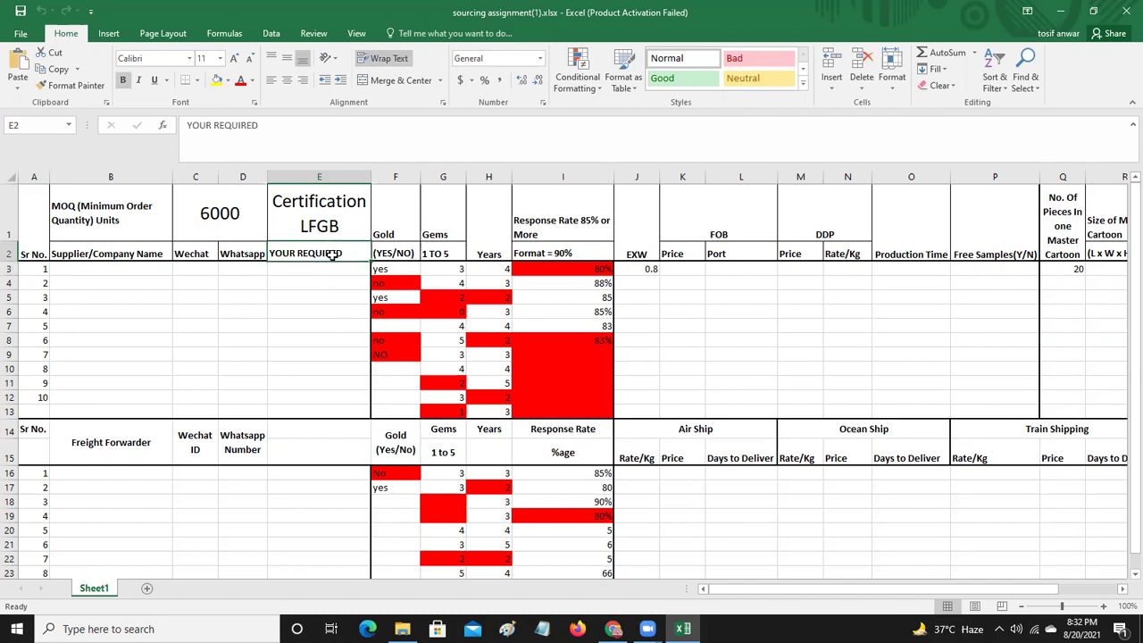
text(w)
key(BackSpace)
text(They Offer)
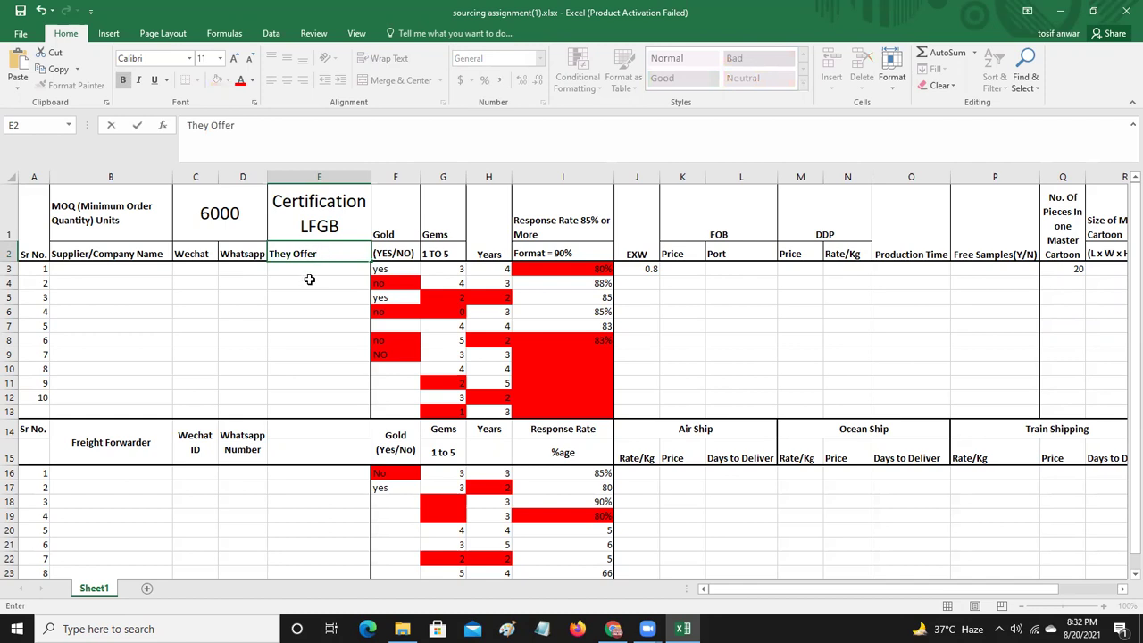
click(307, 280)
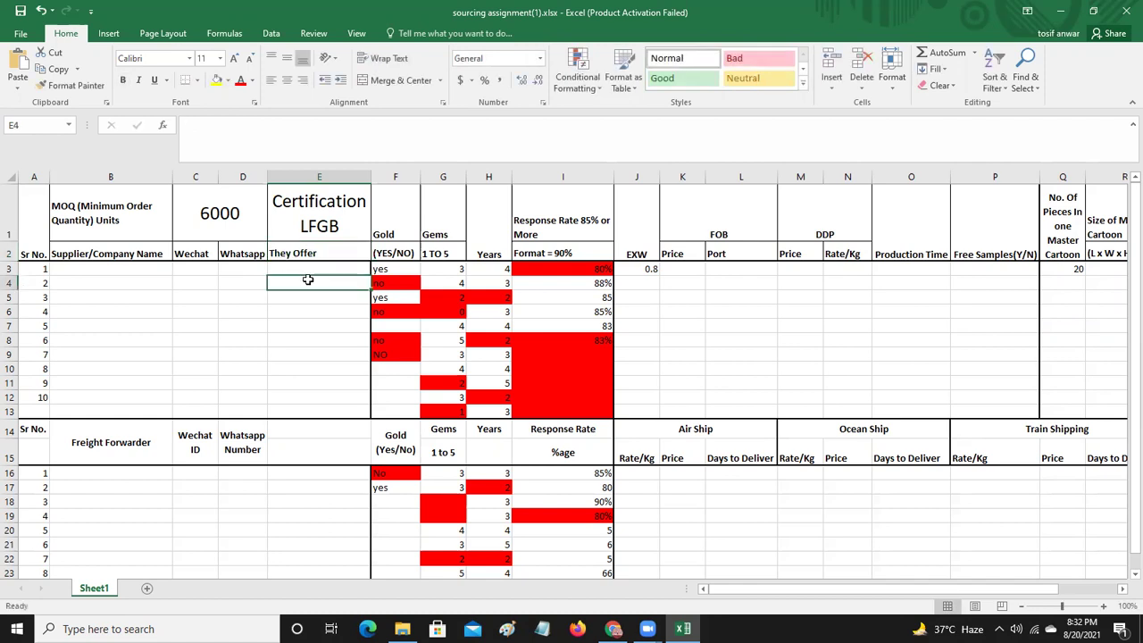
click(319, 226)
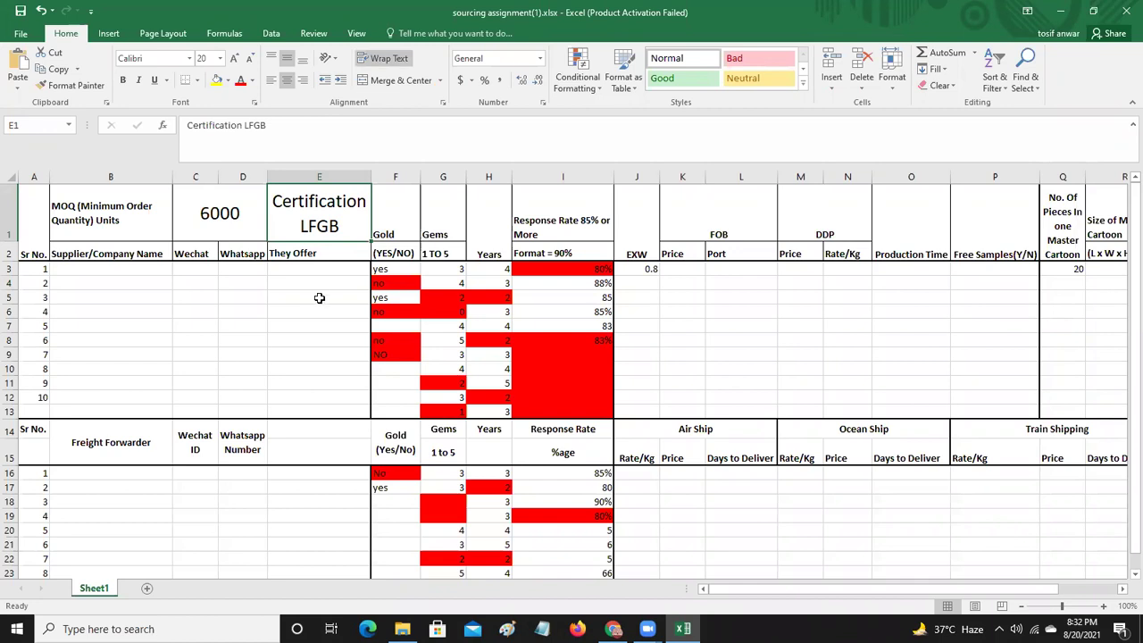
click(317, 270)
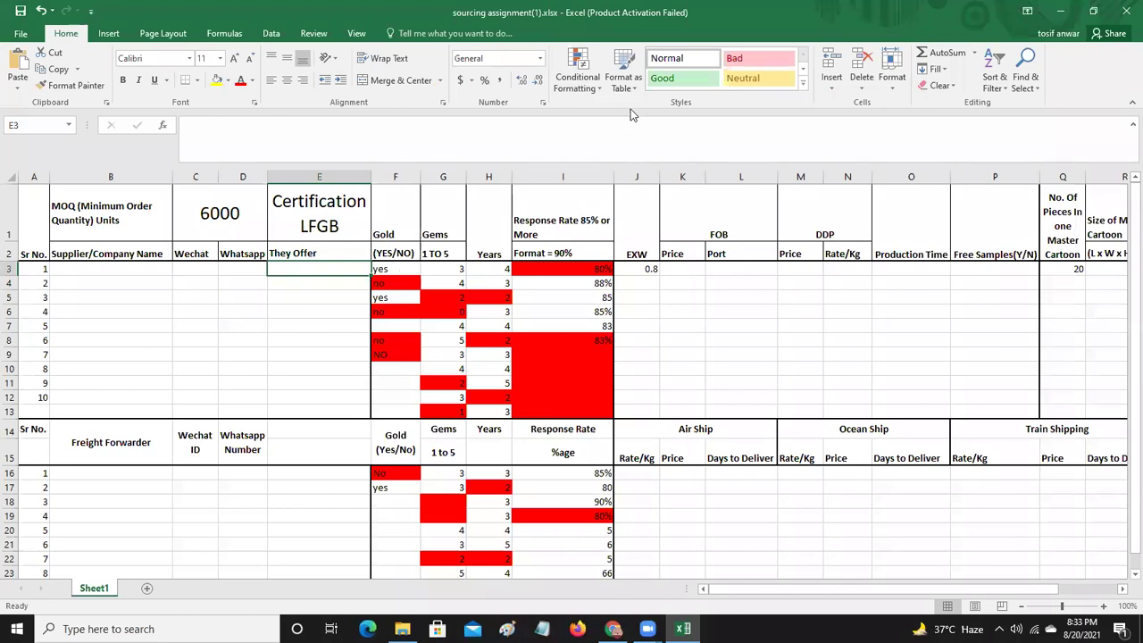
Try "no" as the first supplier's Gold status in F3, and set it back to "yes".
click(406, 268)
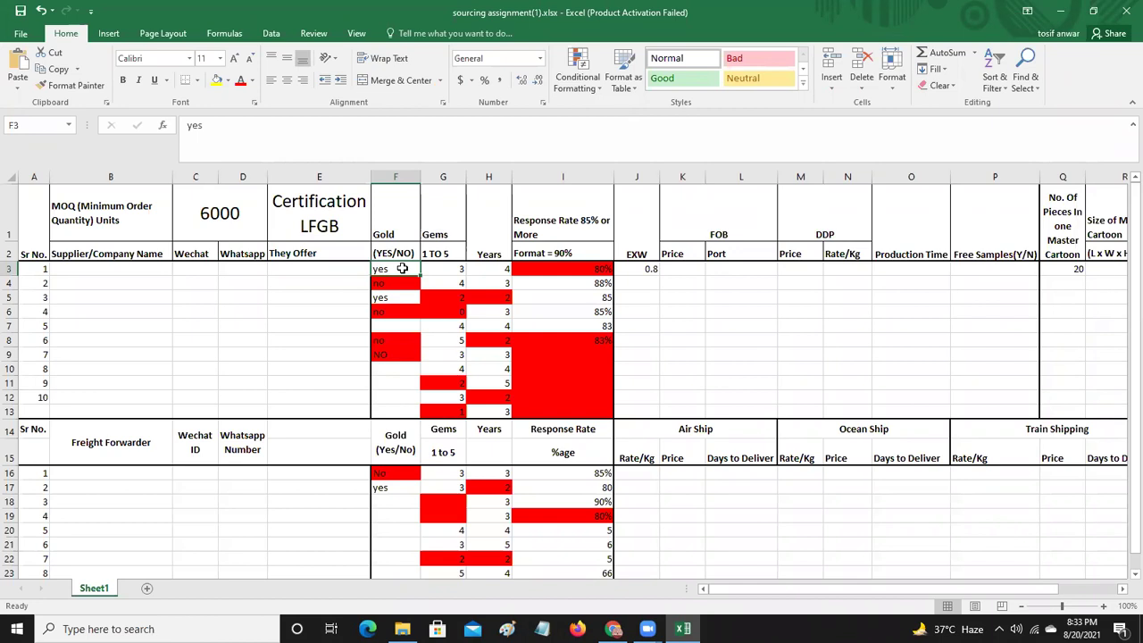
text(no)
key(Return)
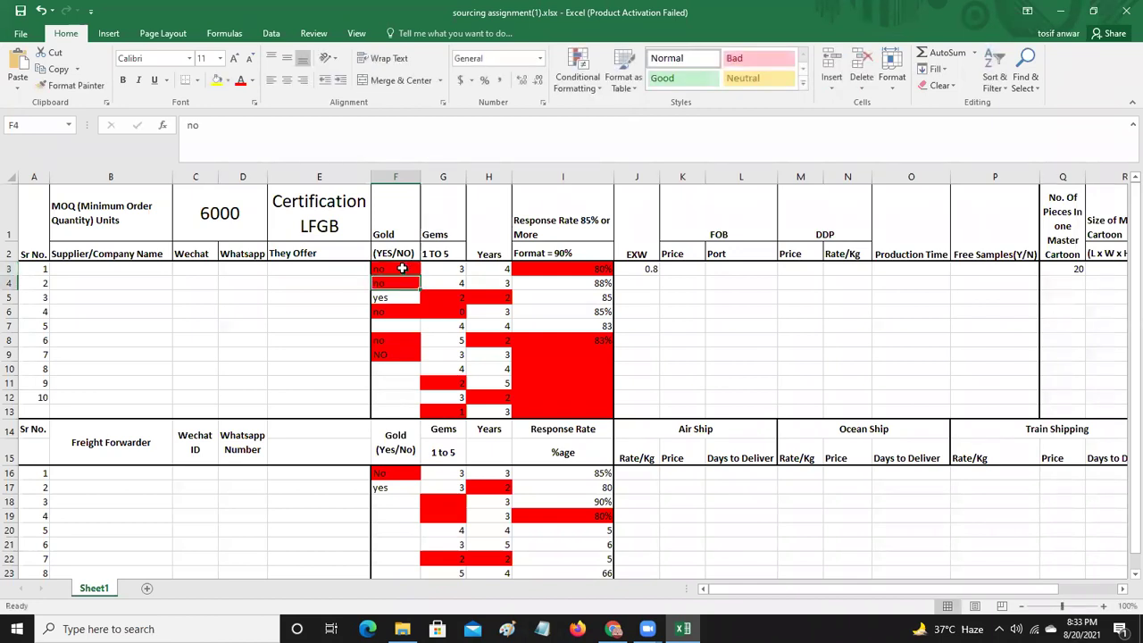
click(402, 268)
text(yes)
key(Return)
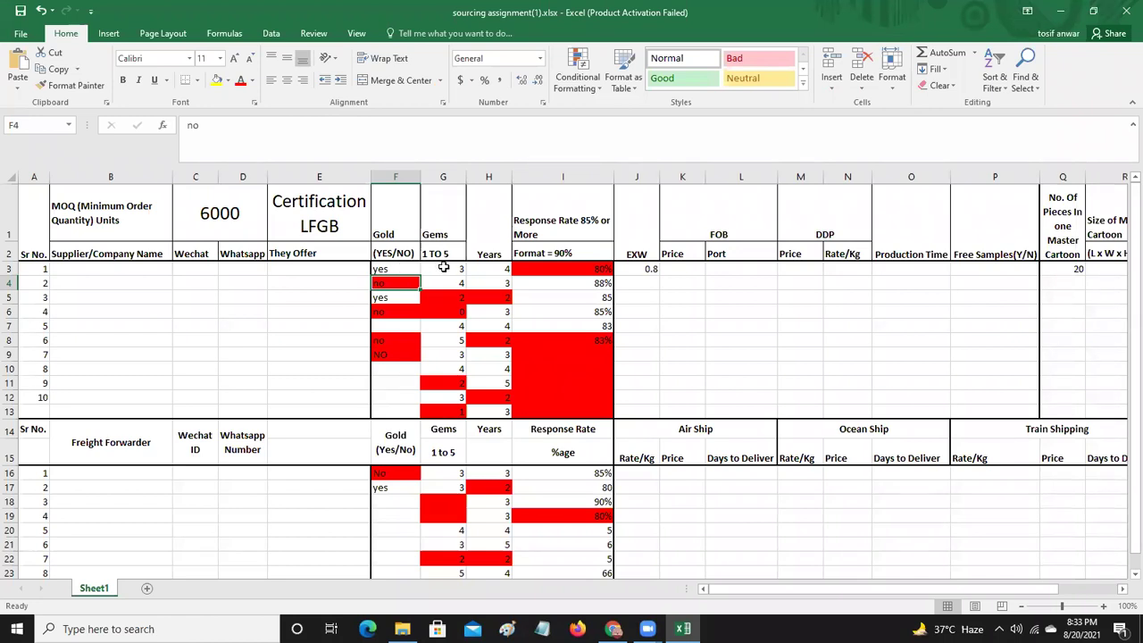
Set the first supplier's Gems rating in cell G3 to 2.
click(443, 268)
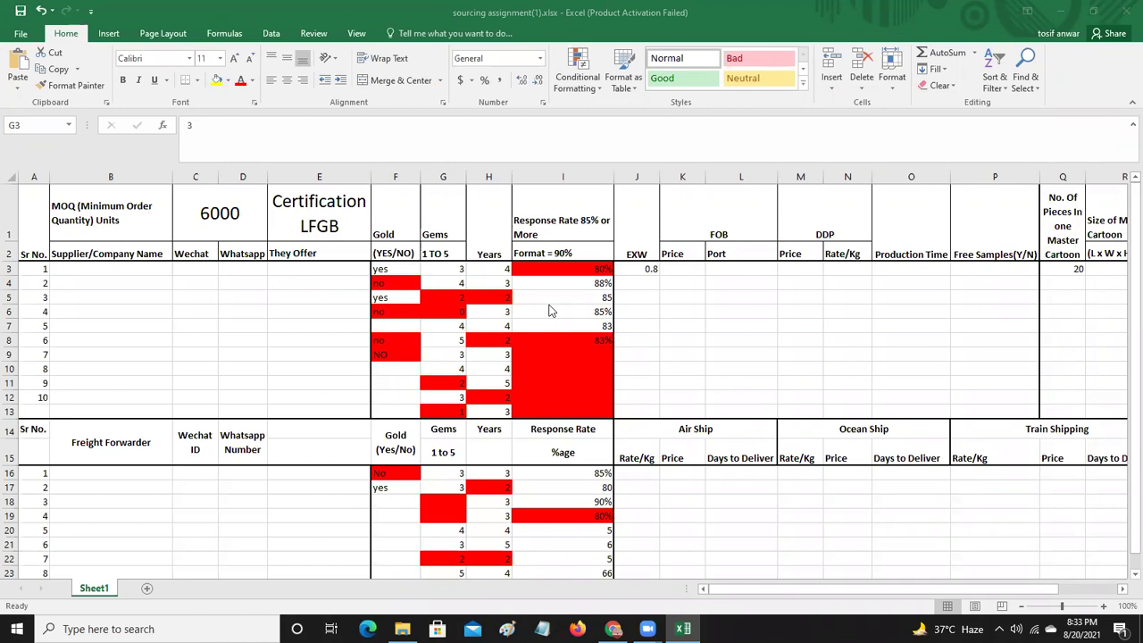
click(451, 269)
text(2)
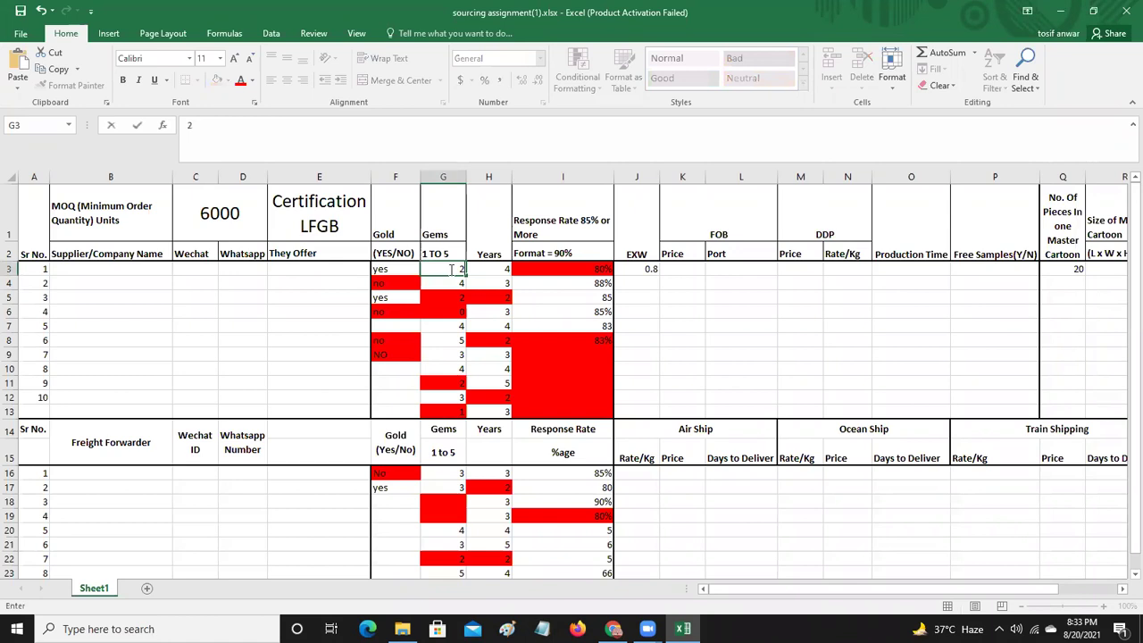
key(Return)
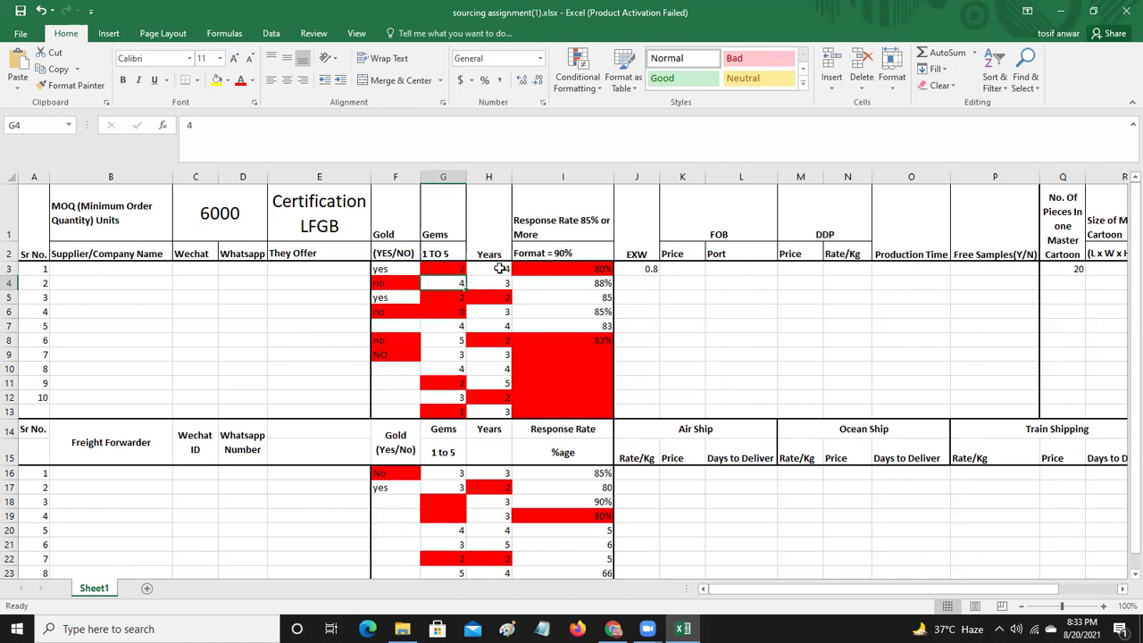
Enter 90% as the eighth supplier's response rate in cell I10.
click(499, 270)
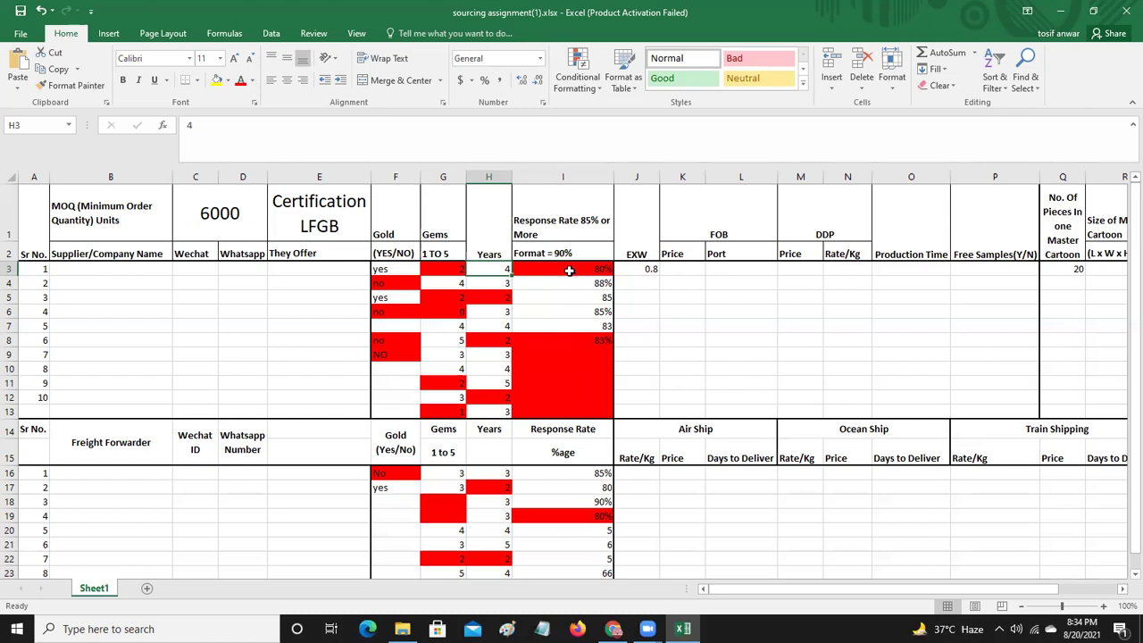
click(573, 370)
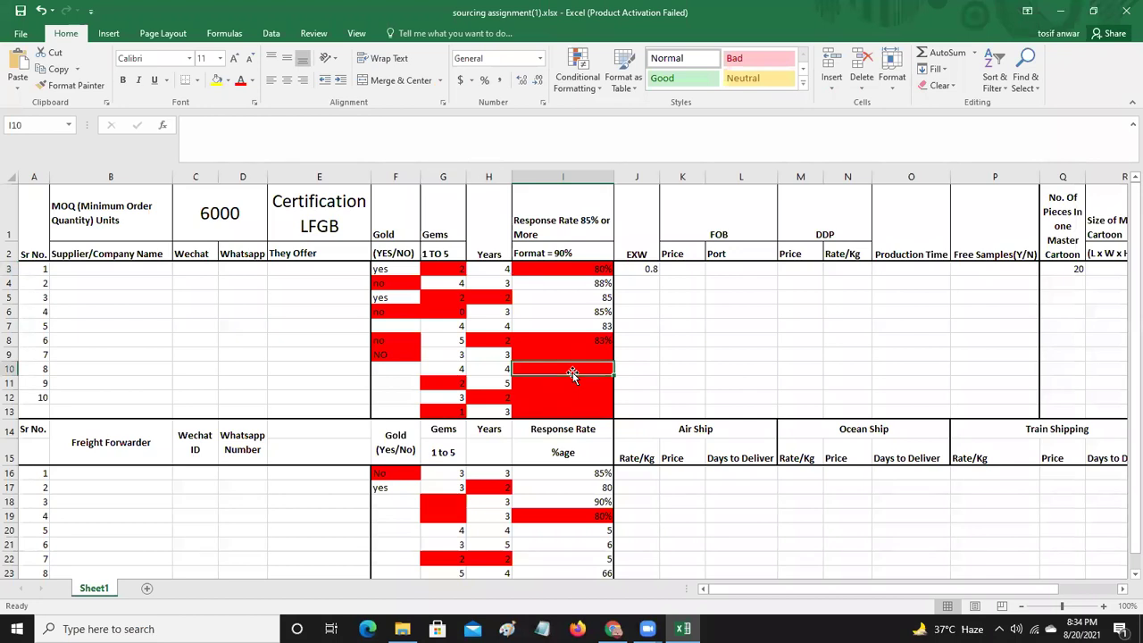
text(90)
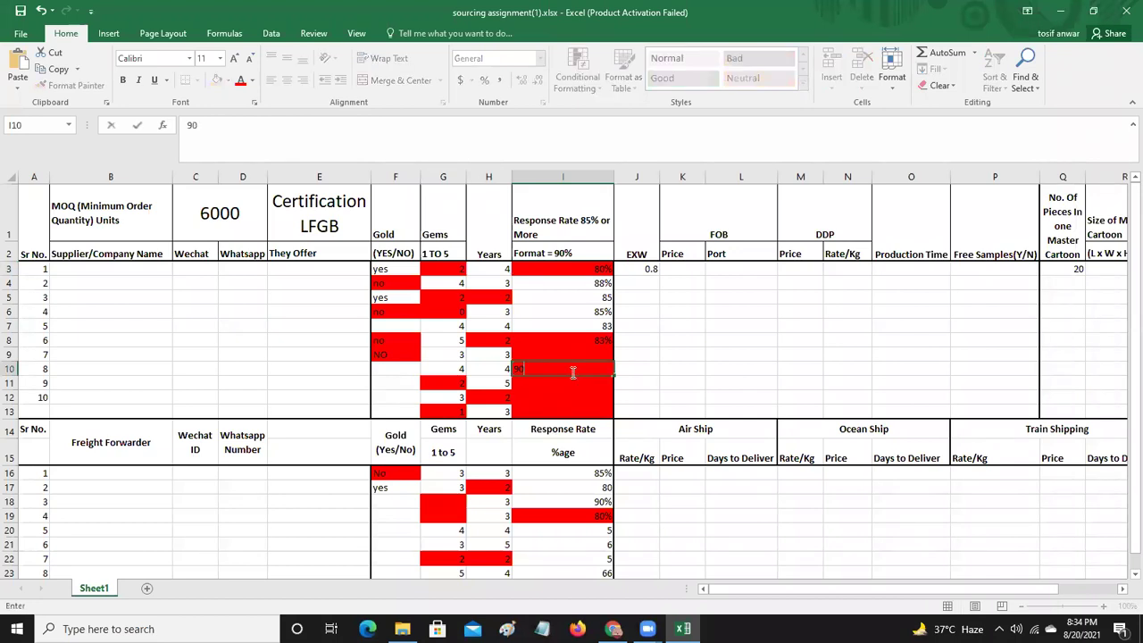
text(%)
key(Return)
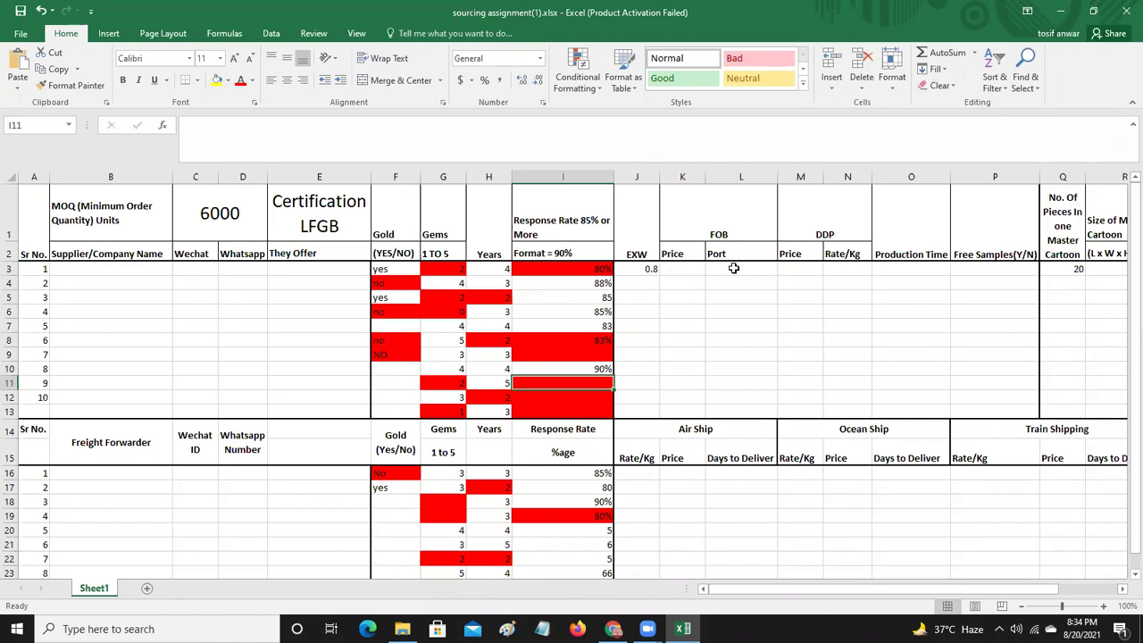
Examine the first supplier's EXW, FOB, DDP, production time, free samples and pieces-per-carton cells.
click(642, 269)
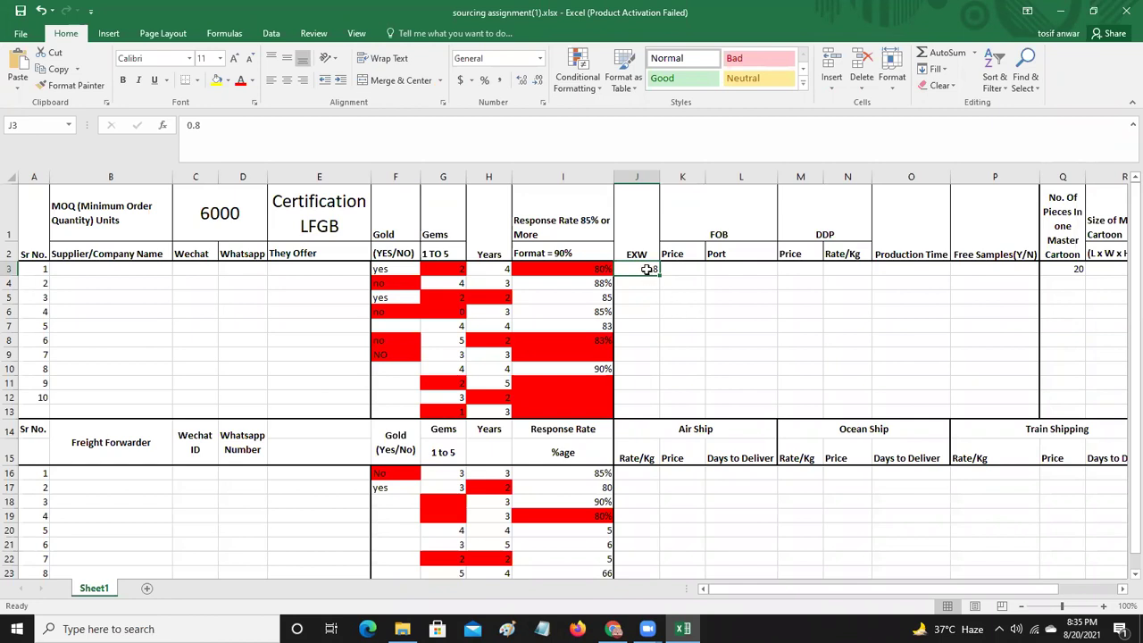
click(689, 268)
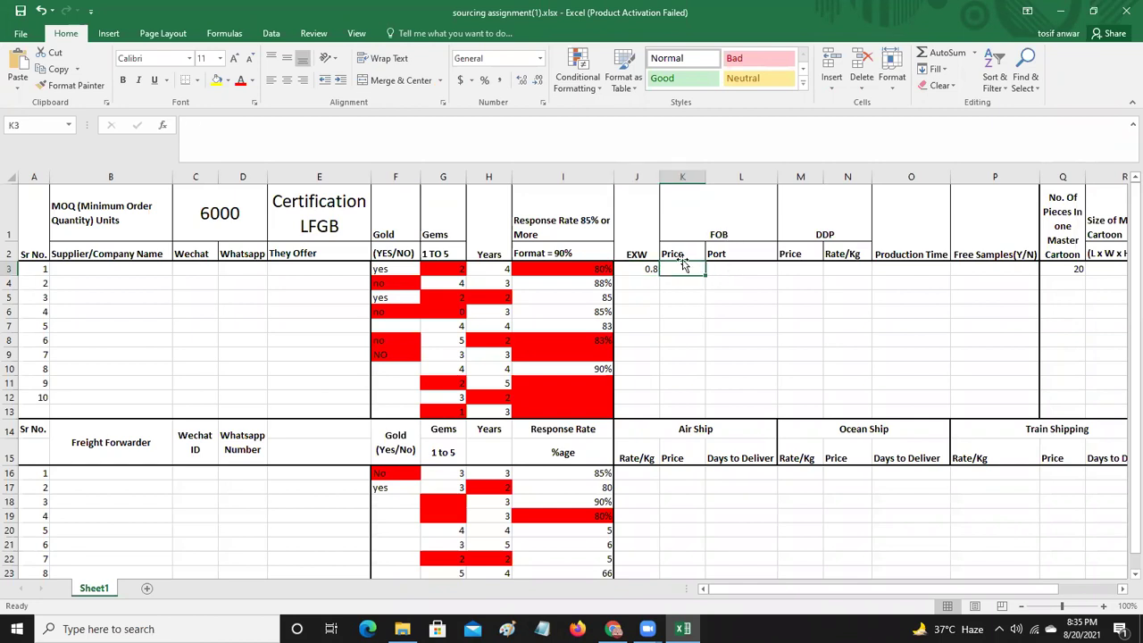
click(728, 268)
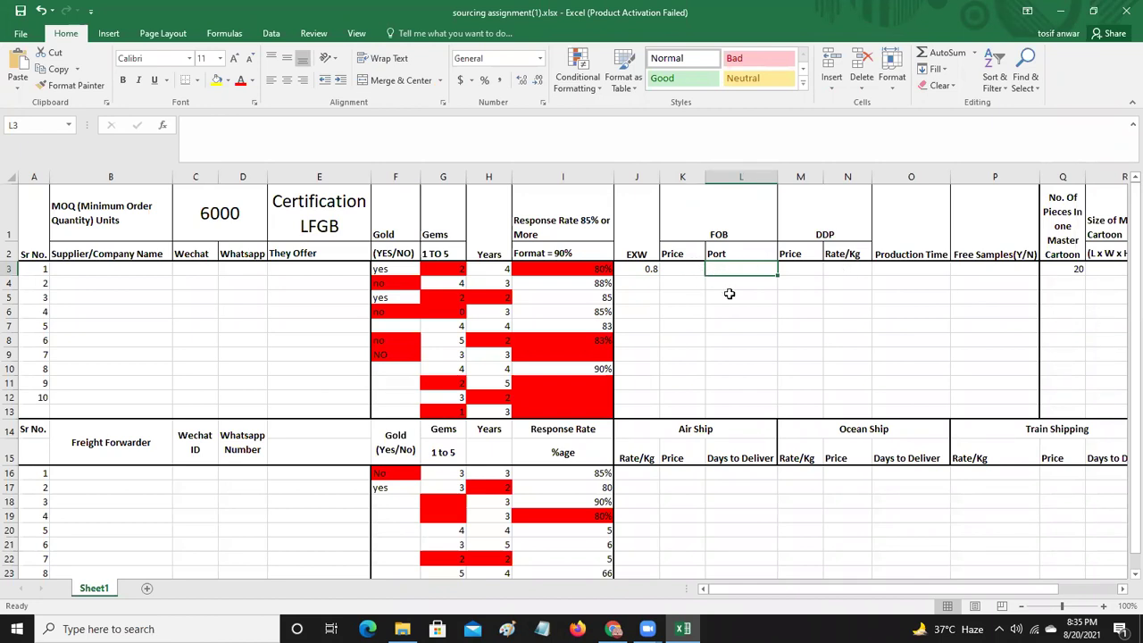
click(686, 268)
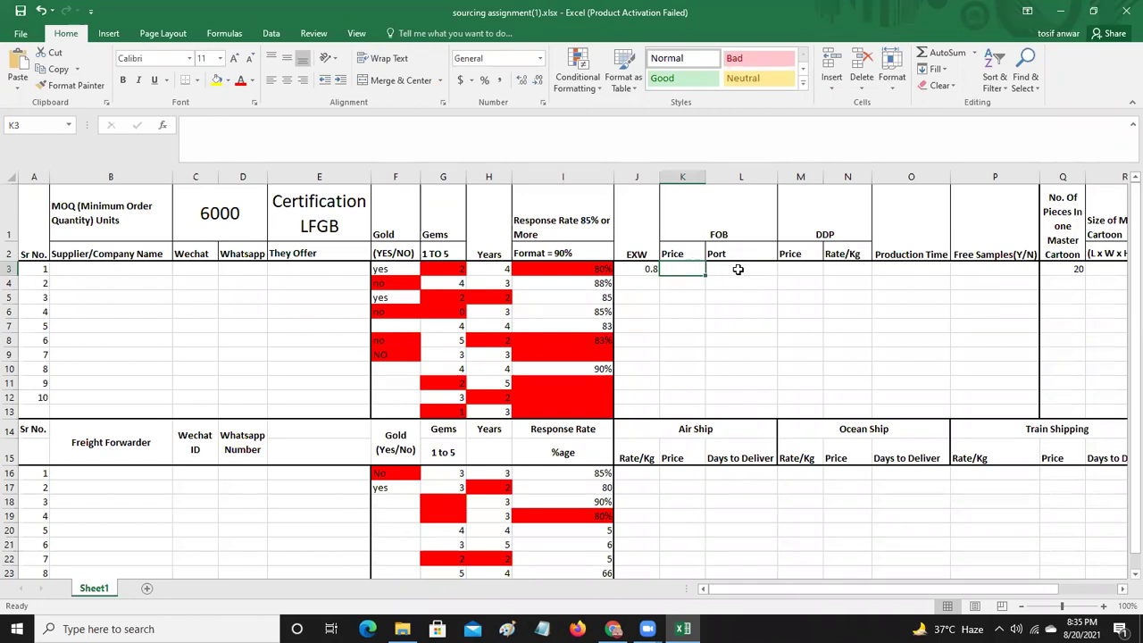
click(737, 269)
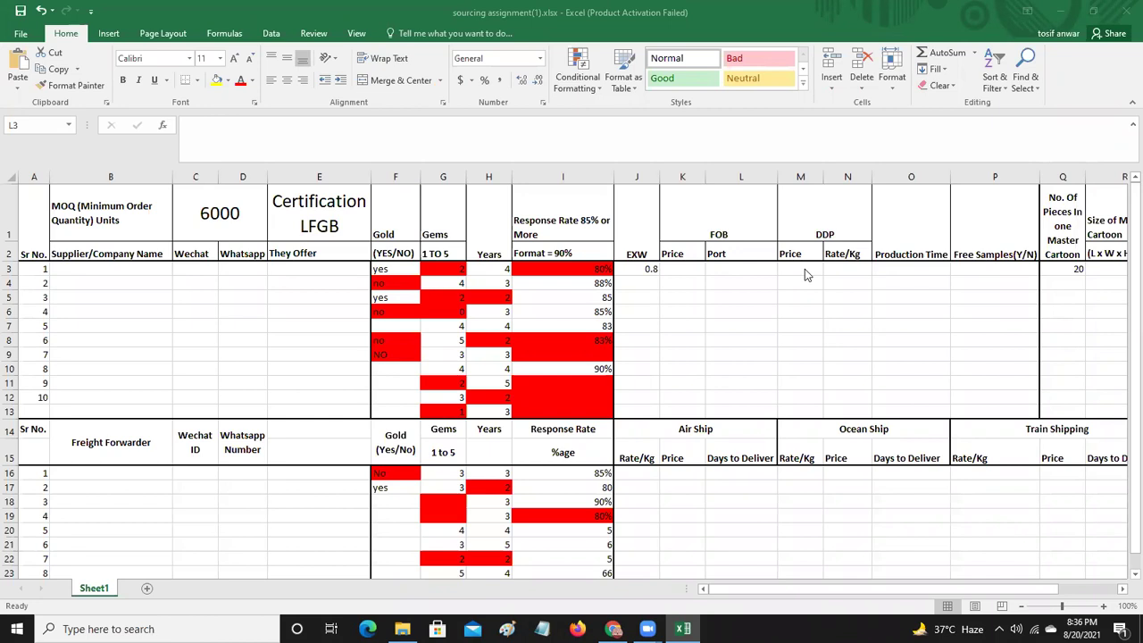
click(841, 272)
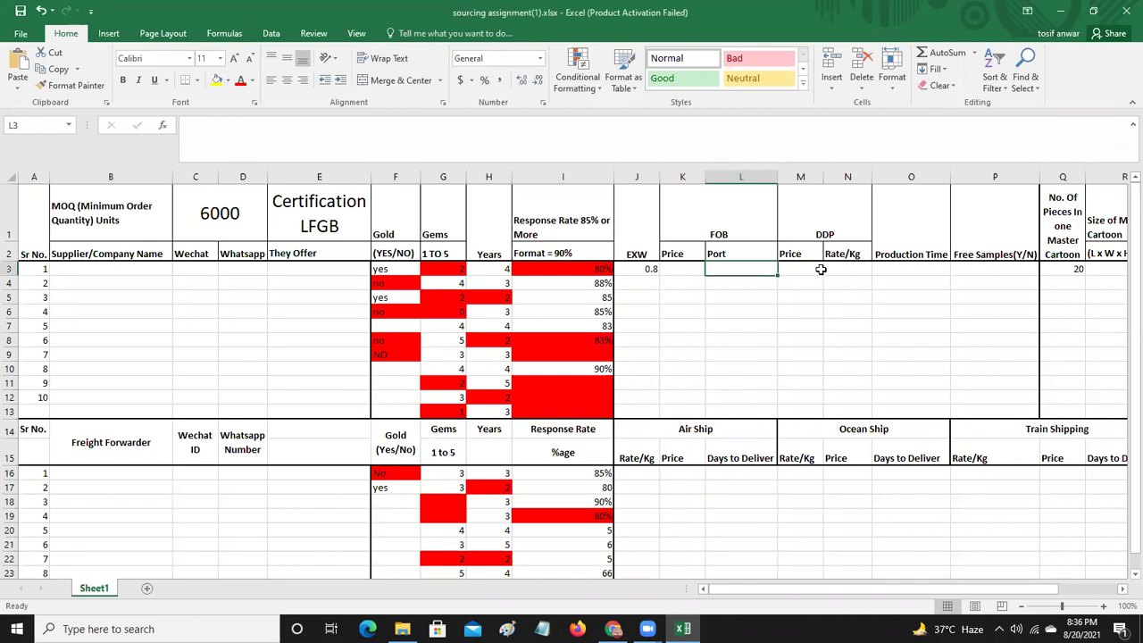
click(806, 270)
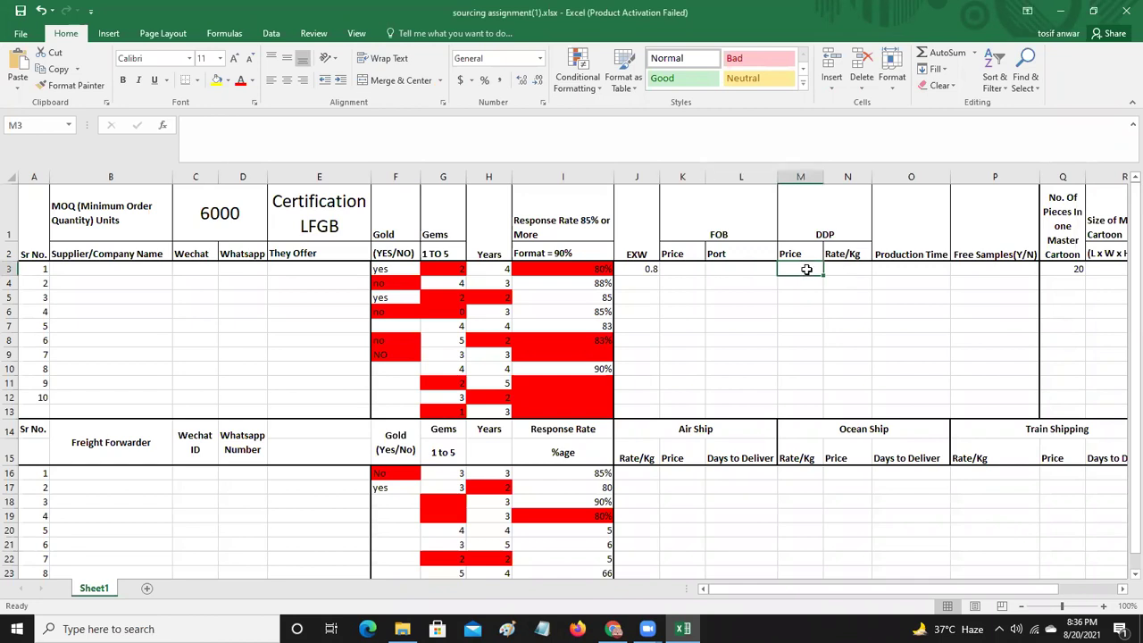
click(851, 271)
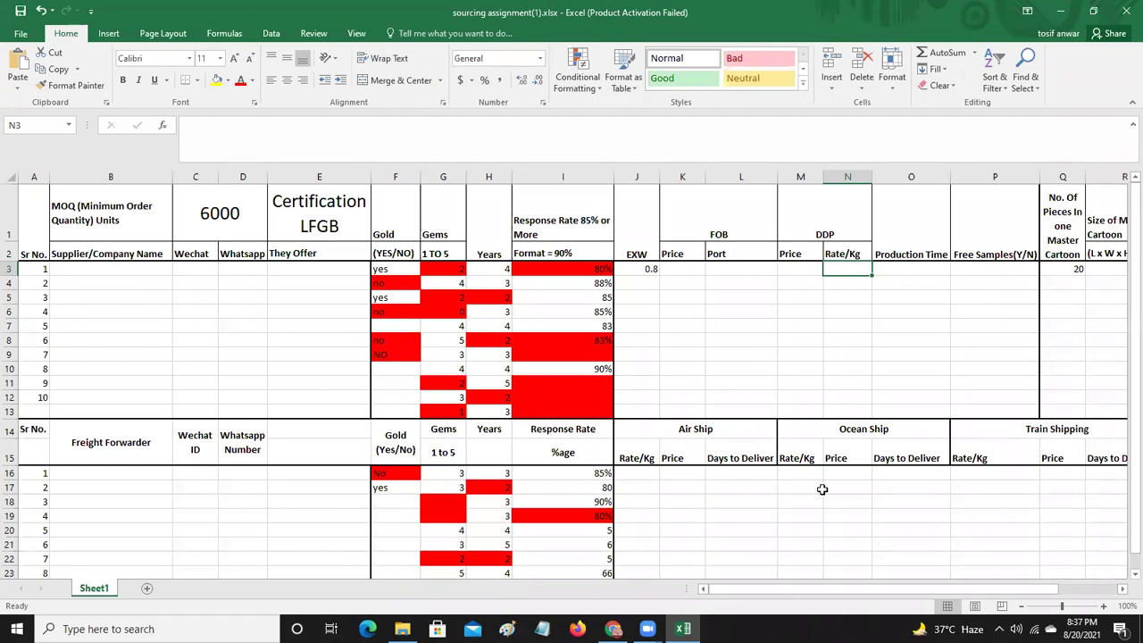
drag(933, 589, 1031, 581)
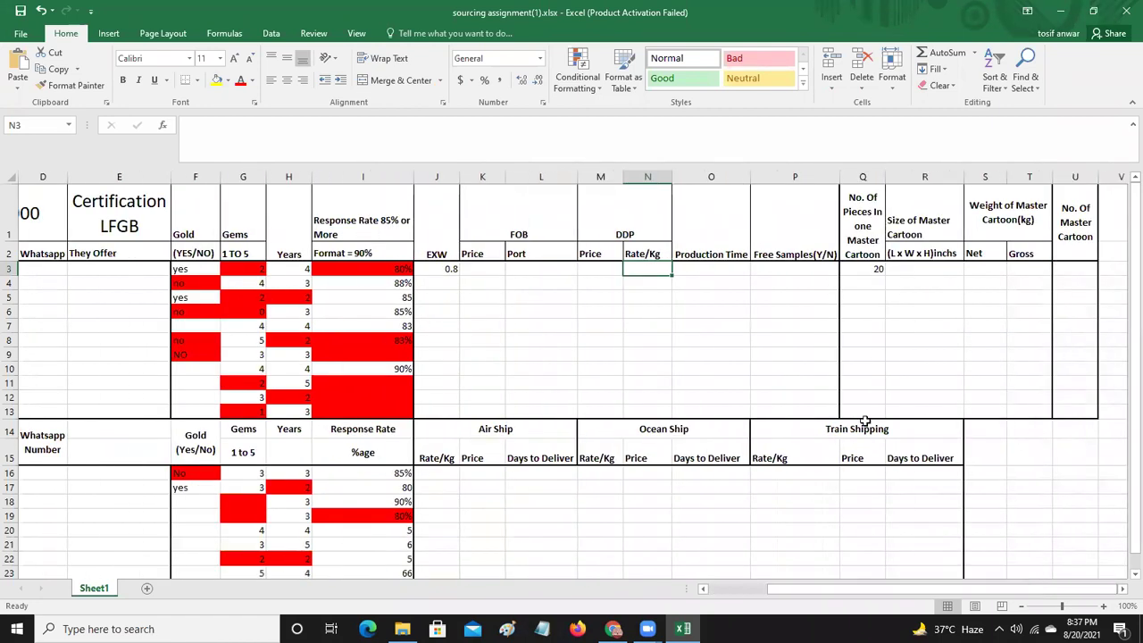
click(710, 271)
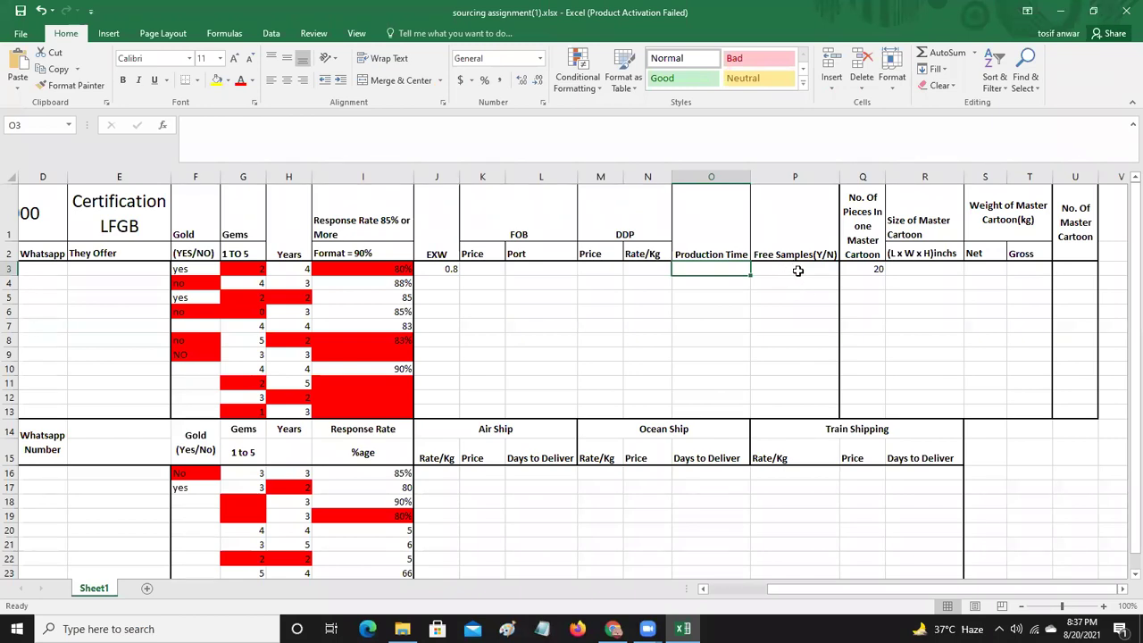
click(797, 271)
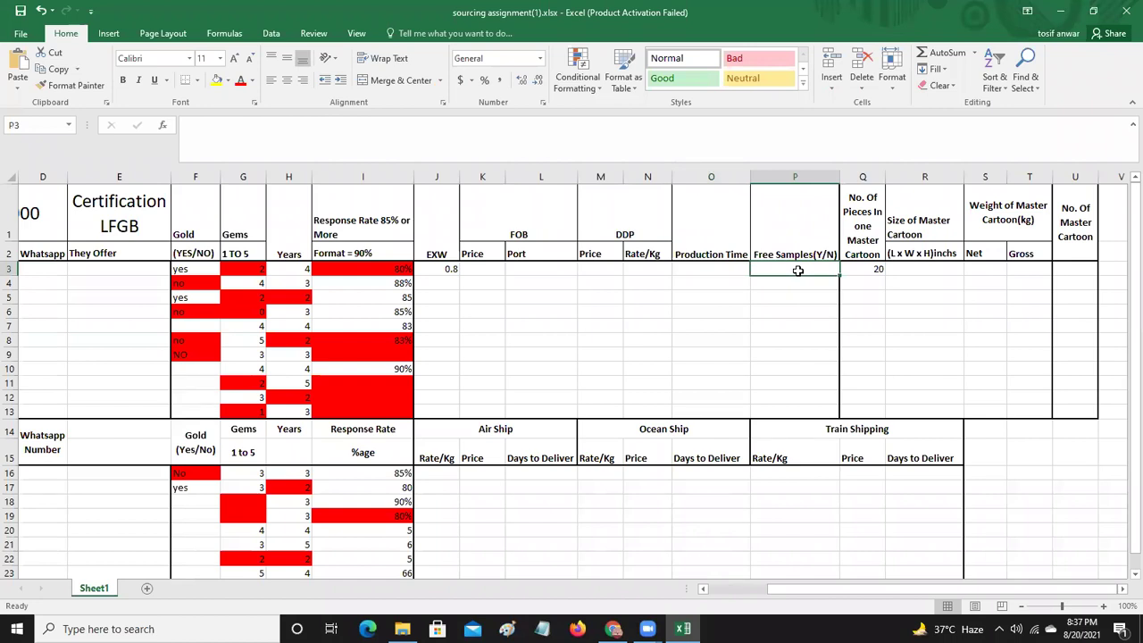
click(862, 268)
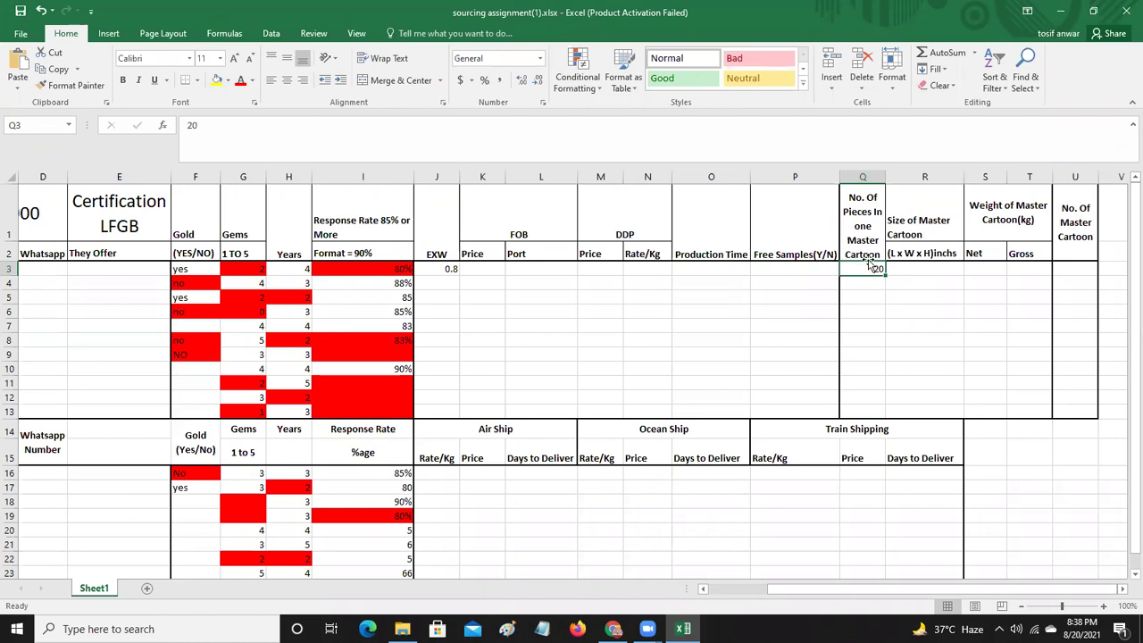
Examine the first supplier's master carton size, net weight, gross weight and number of master cartons cells in row 3.
click(926, 271)
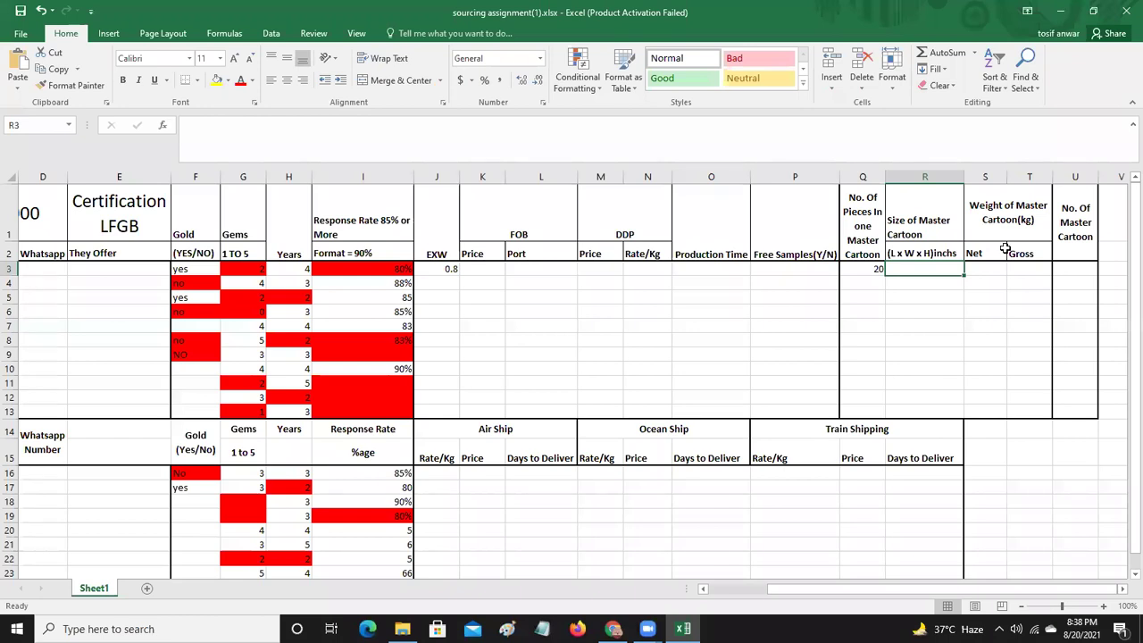
click(985, 268)
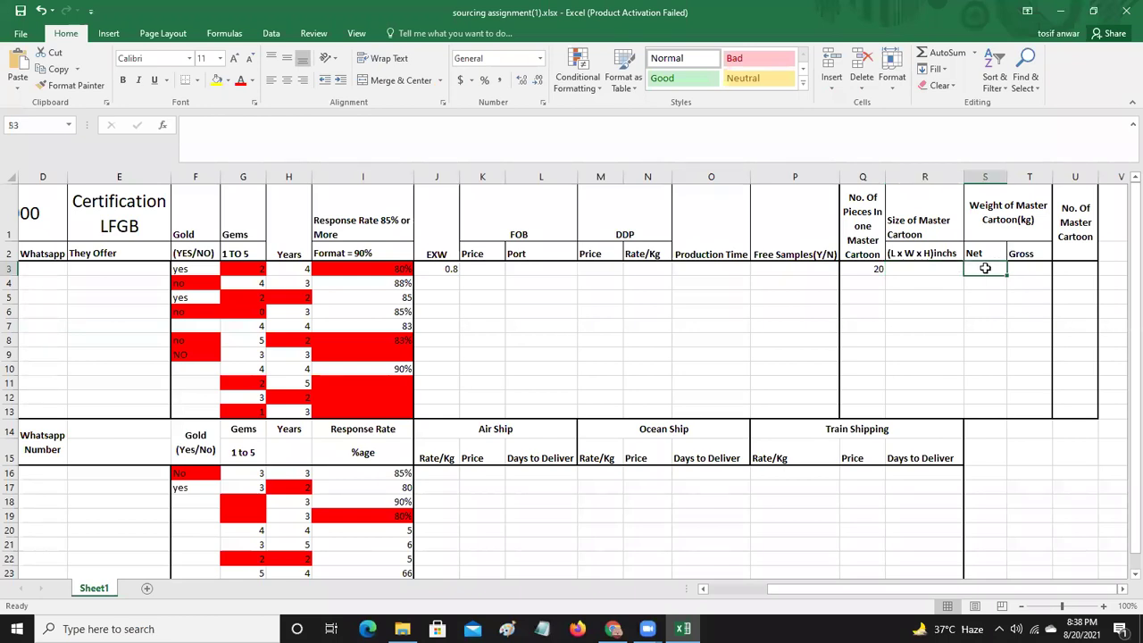
click(1028, 267)
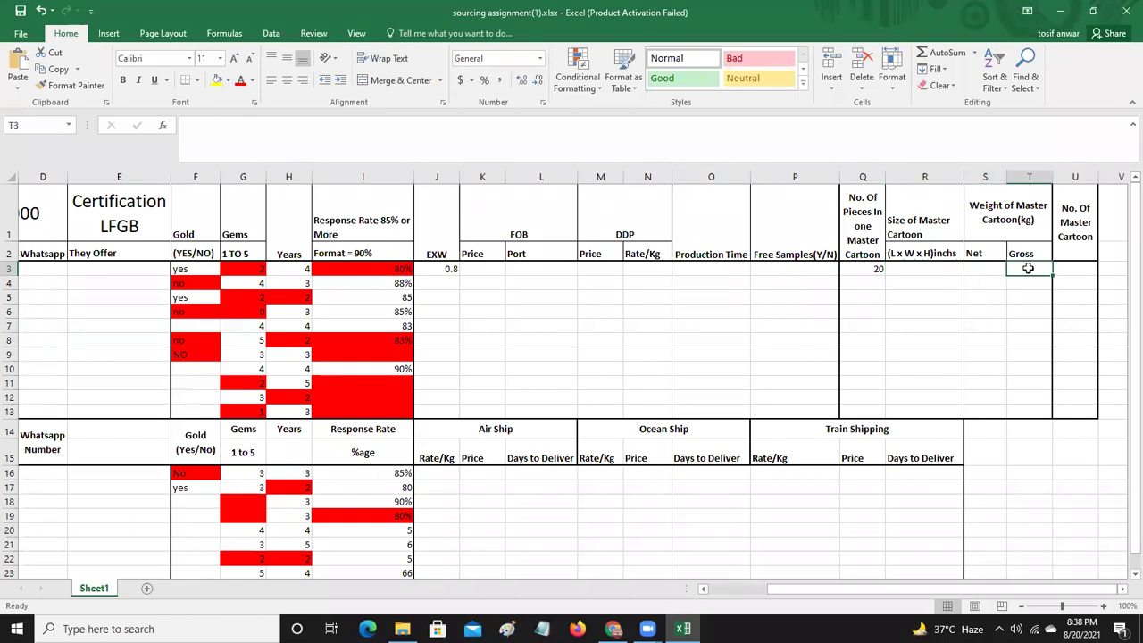
click(989, 270)
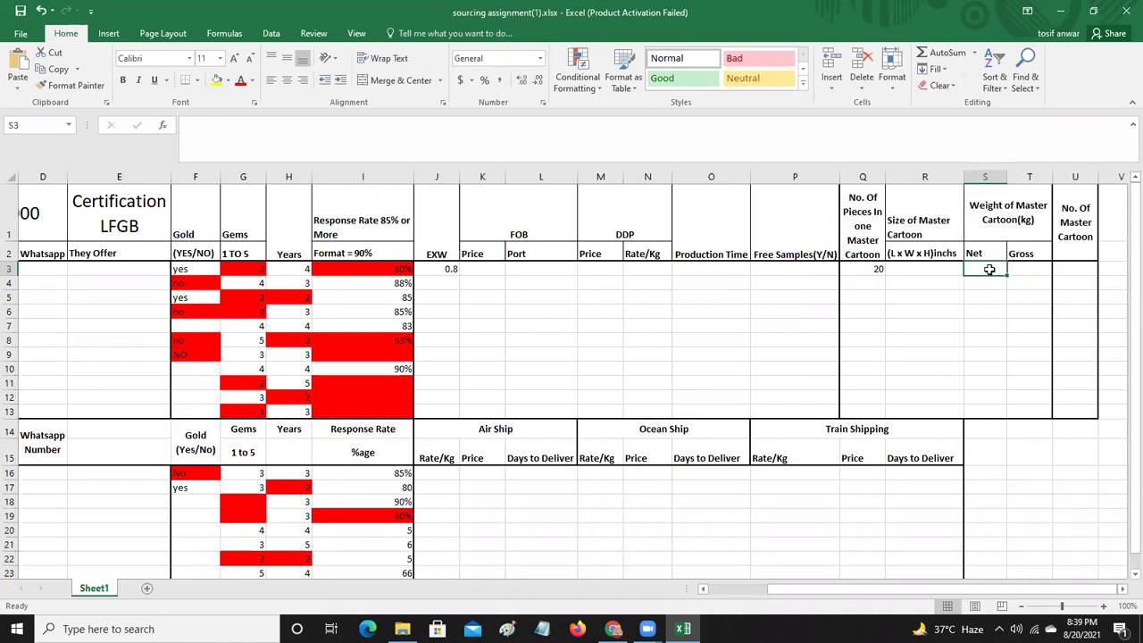
click(1085, 270)
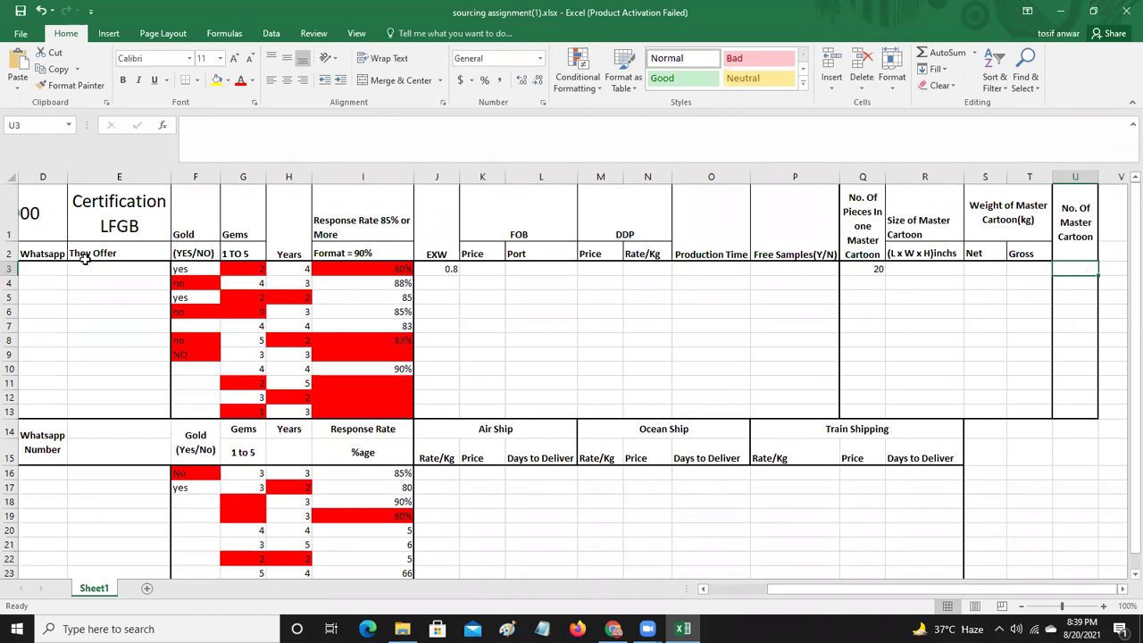
Review the supplier table's columns and bring the full Freight Forwarder table into view from its Sr No. column.
drag(1123, 254, 1124, 275)
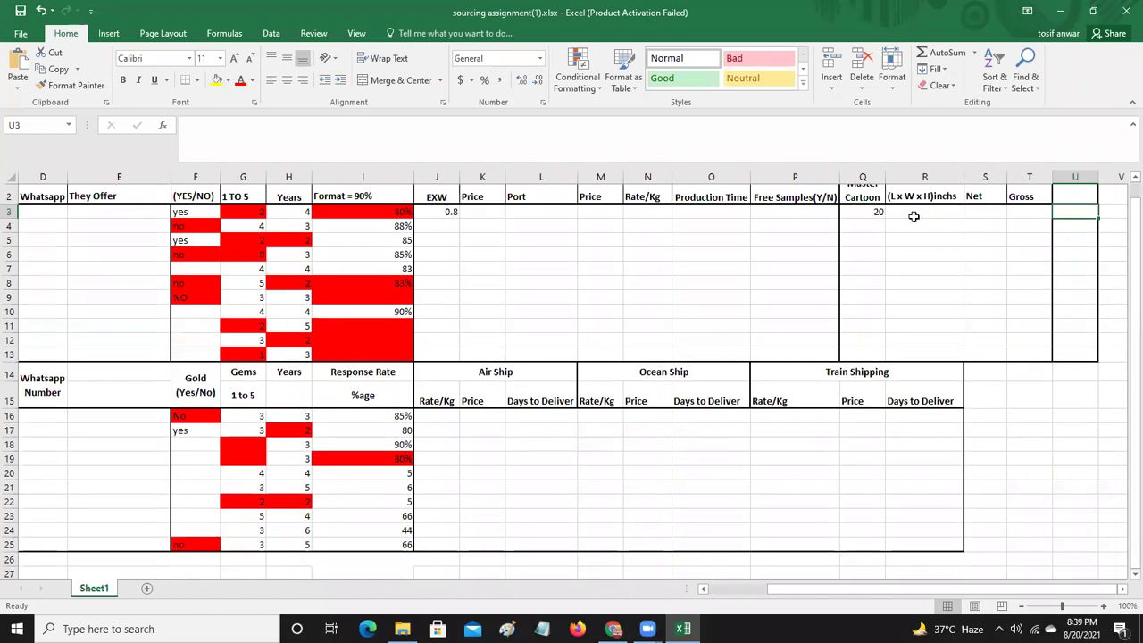
drag(1123, 250, 1123, 228)
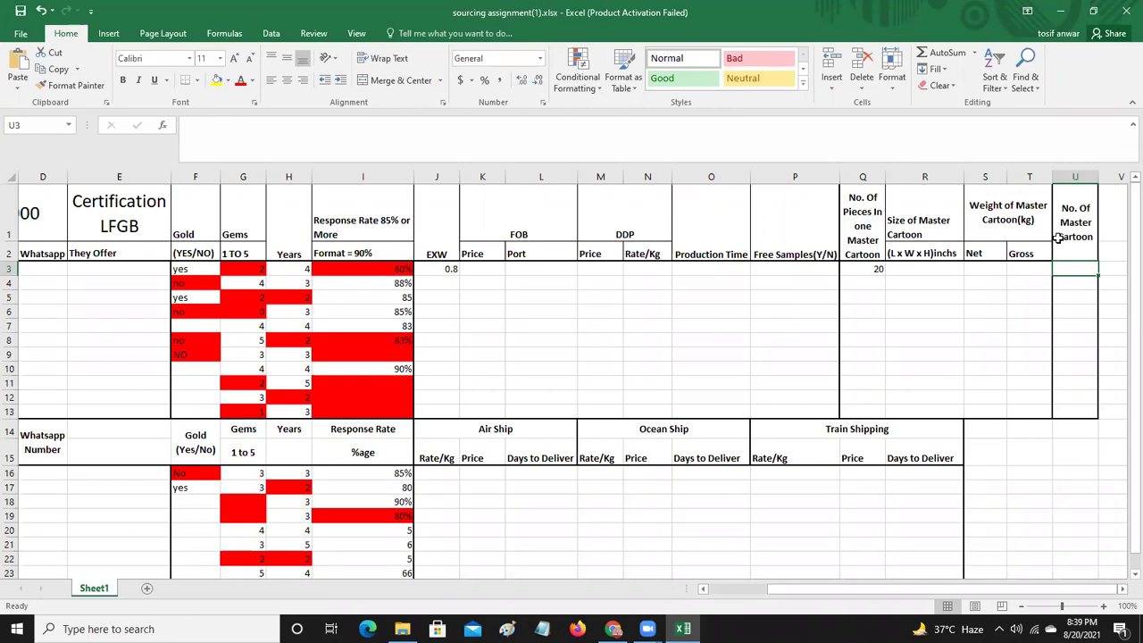
scroll(1122, 287, down, 1)
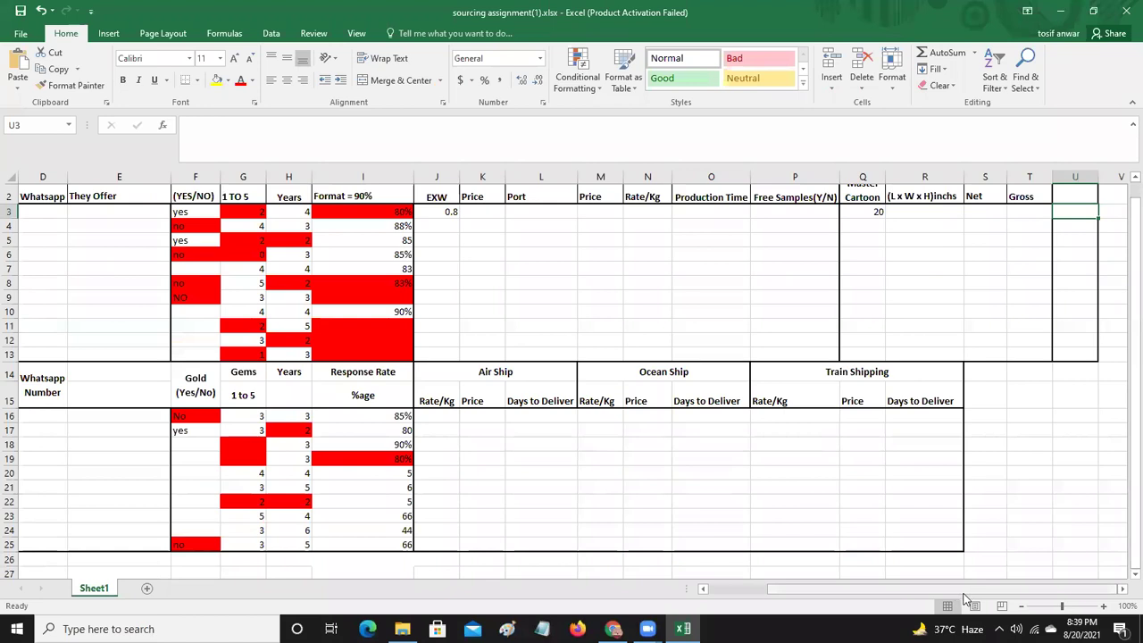
drag(956, 594, 898, 593)
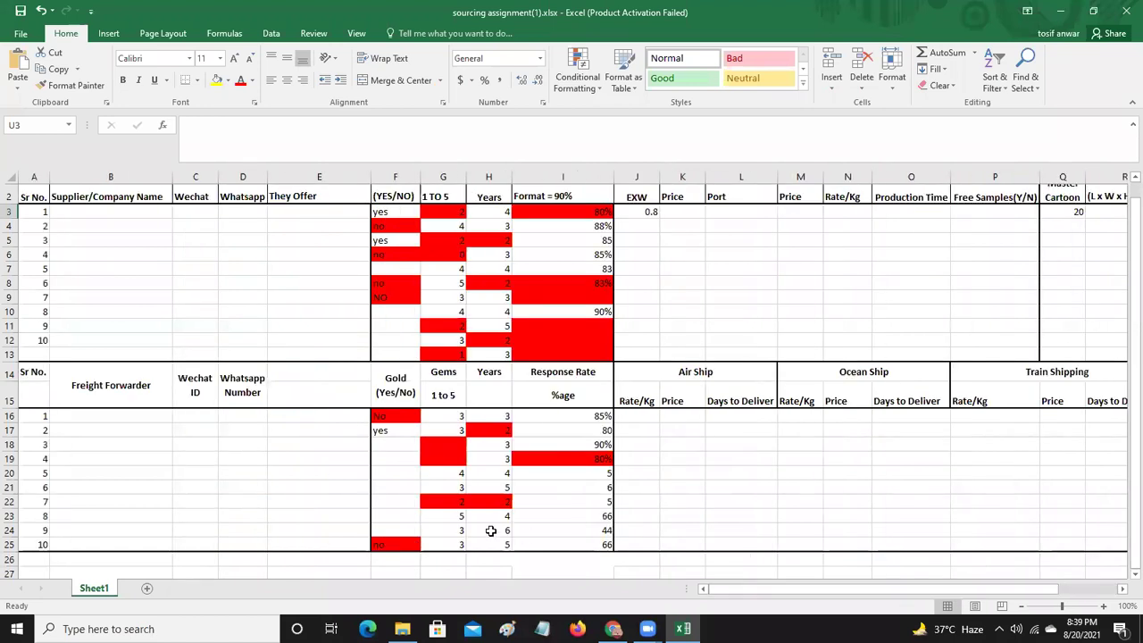